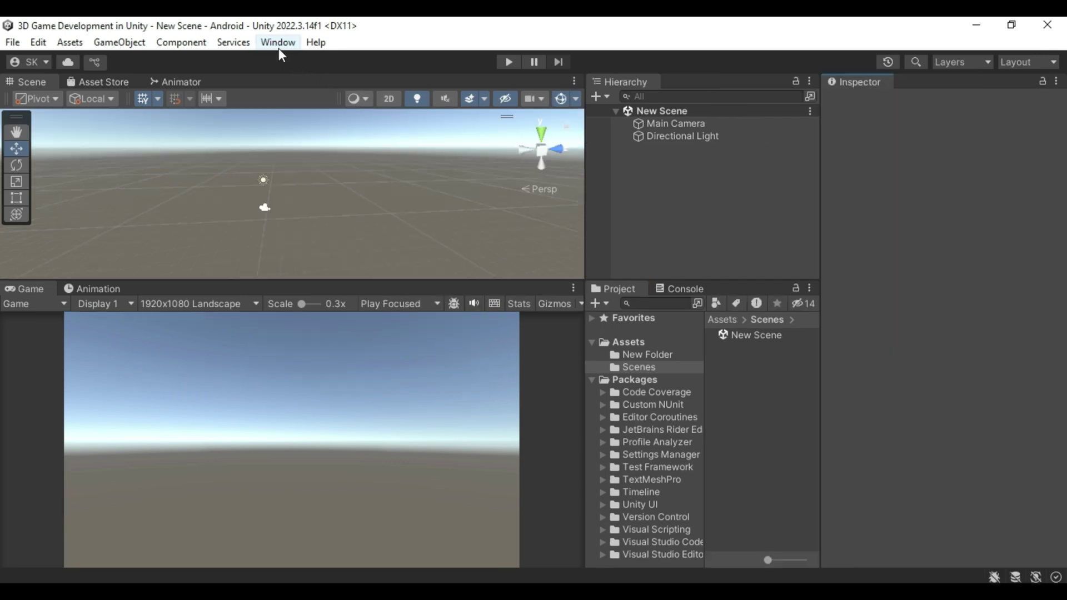
Search My Assets in the Package Manager for "aquas lite"
left_click(278, 42)
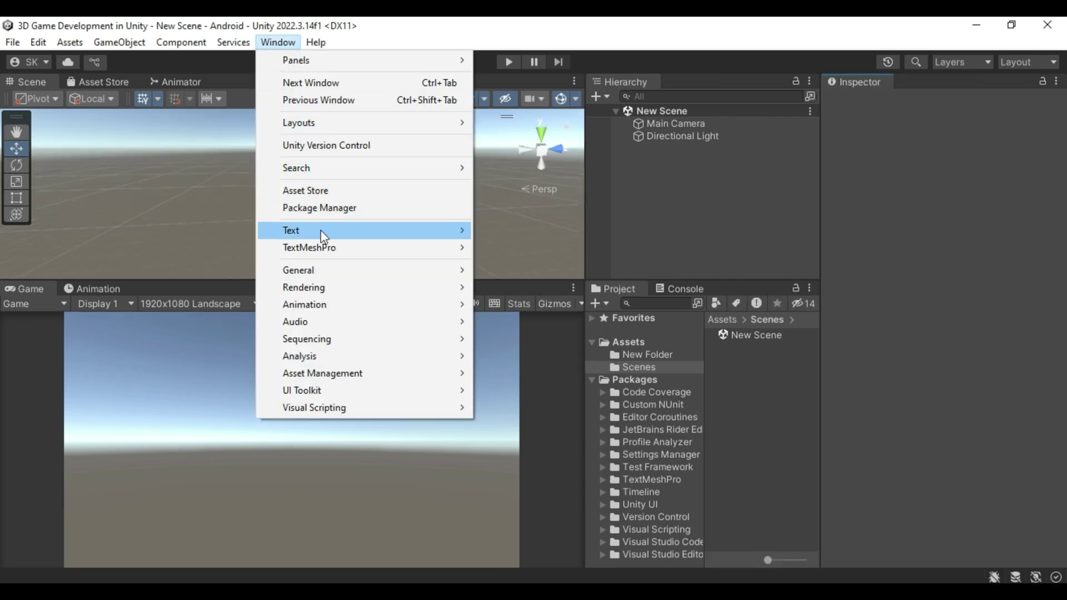
left_click(354, 213)
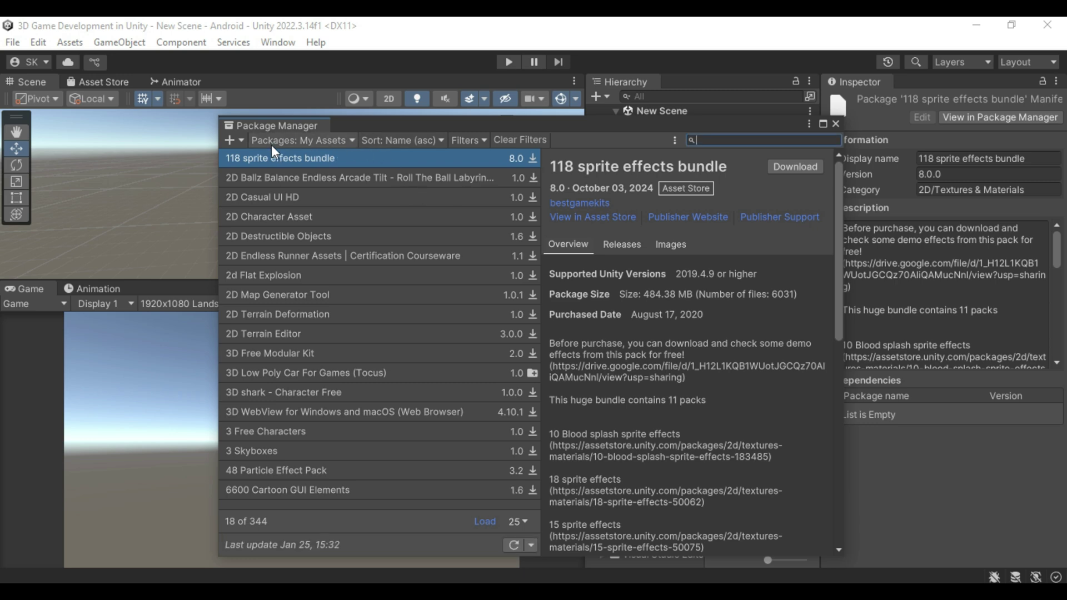
left_click(714, 142)
type("aqua")
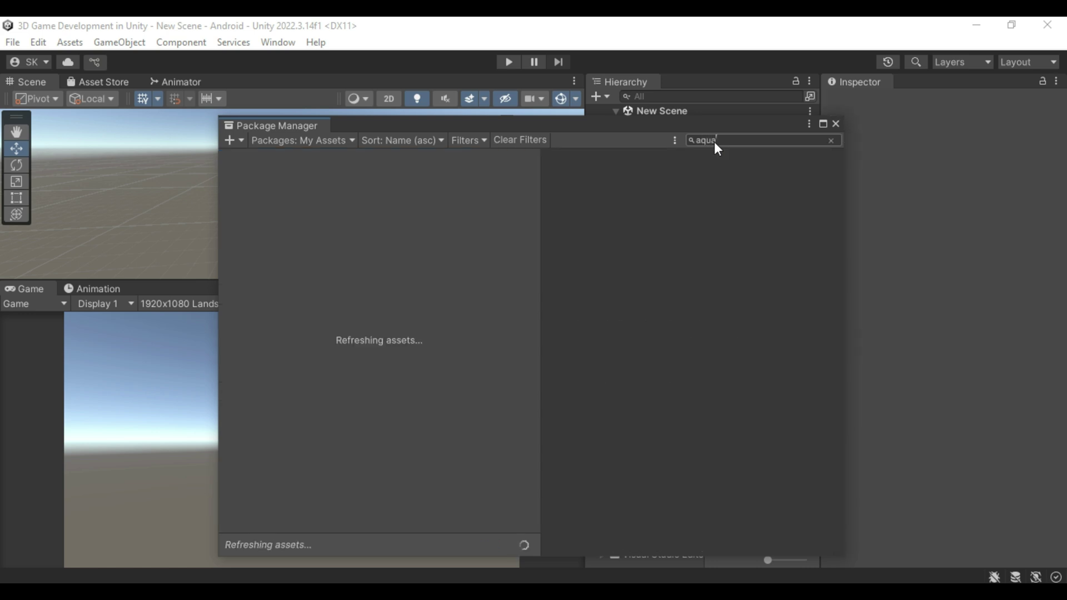
type("s lite")
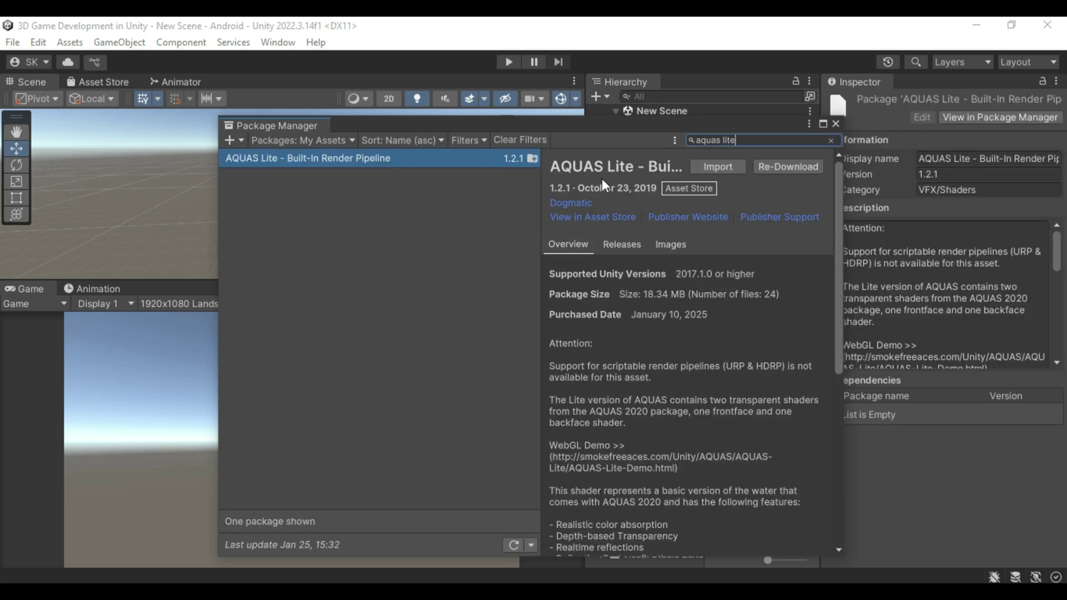
Import all files of the AQUAS Lite - Built-In Render Pipeline package and close the Package Manager
left_click(713, 167)
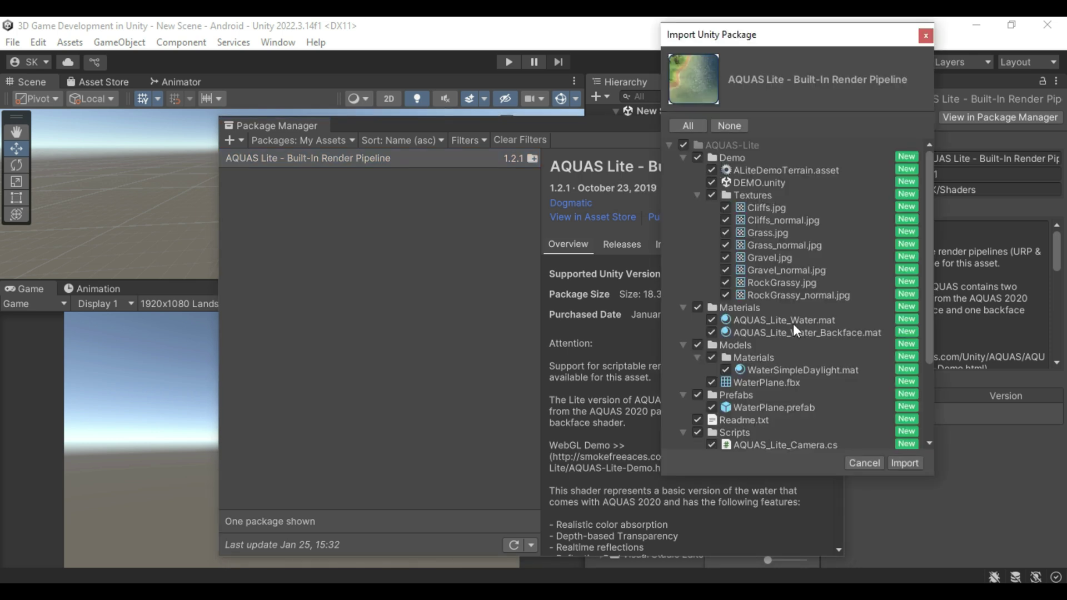
left_click(894, 461)
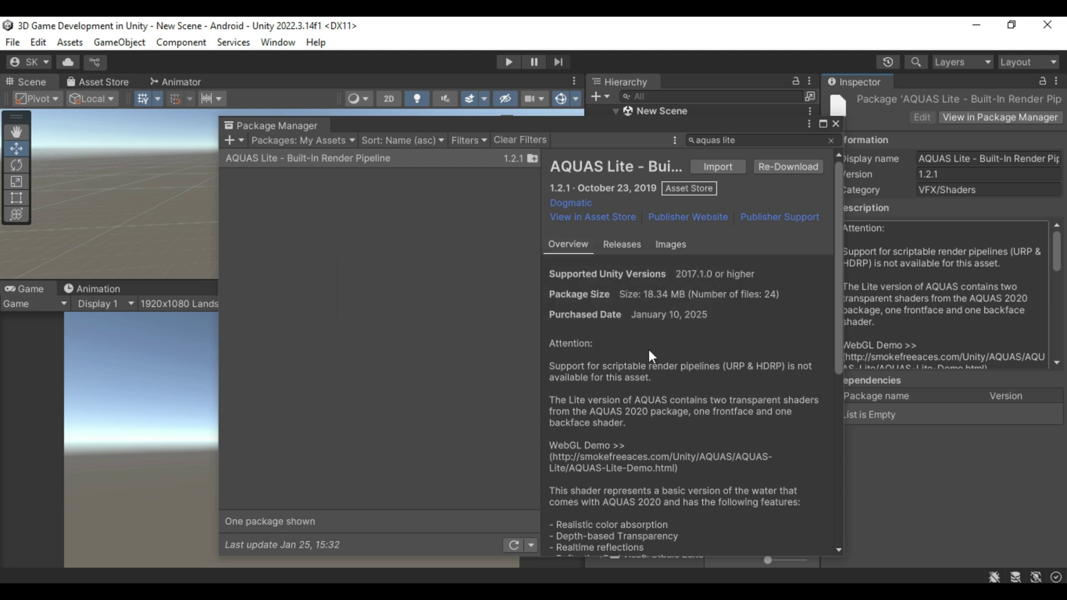
left_click(835, 124)
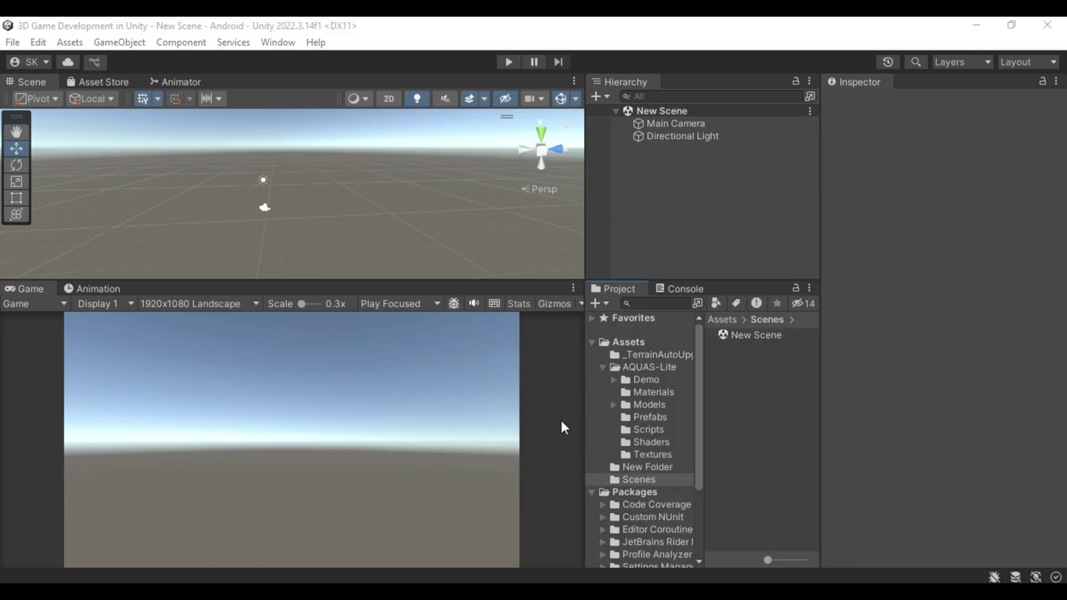
Open the DEMO scene from the Demo folder of the AQUAS-Lite assets
left_click(649, 366)
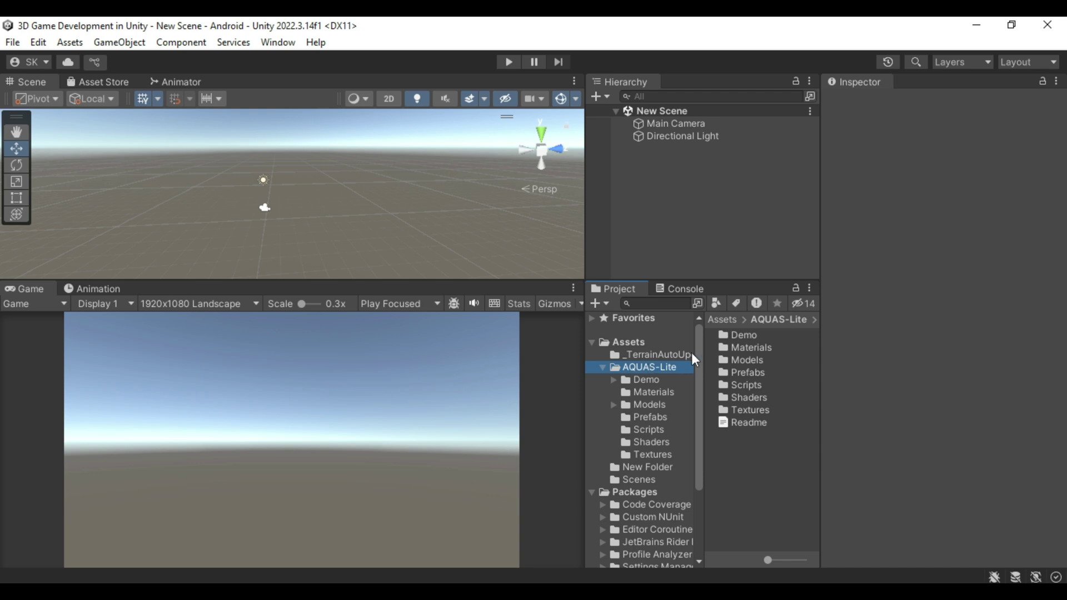
double_click(740, 335)
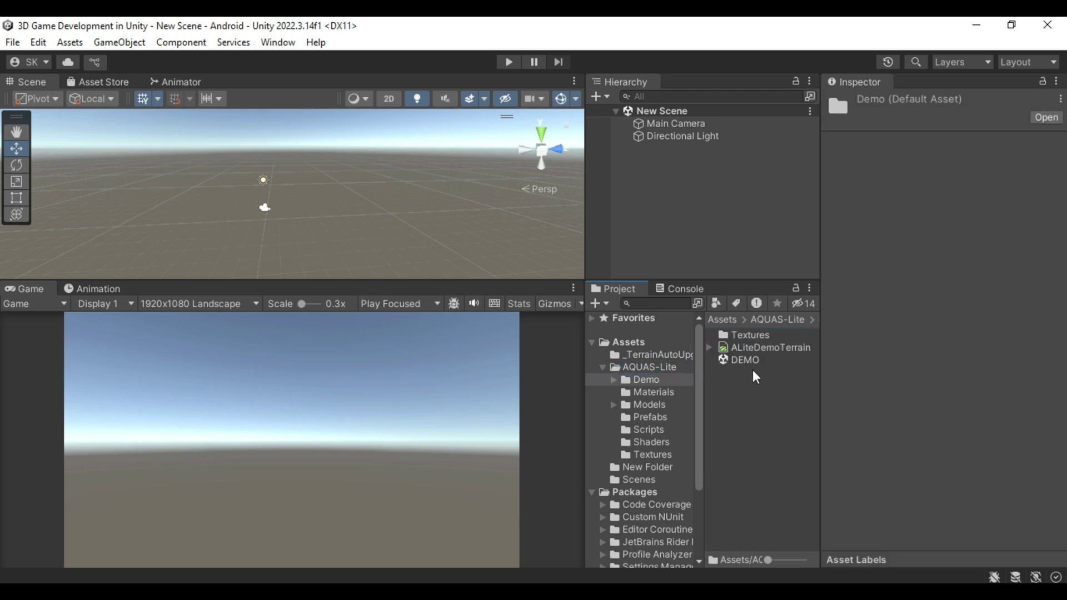
double_click(752, 359)
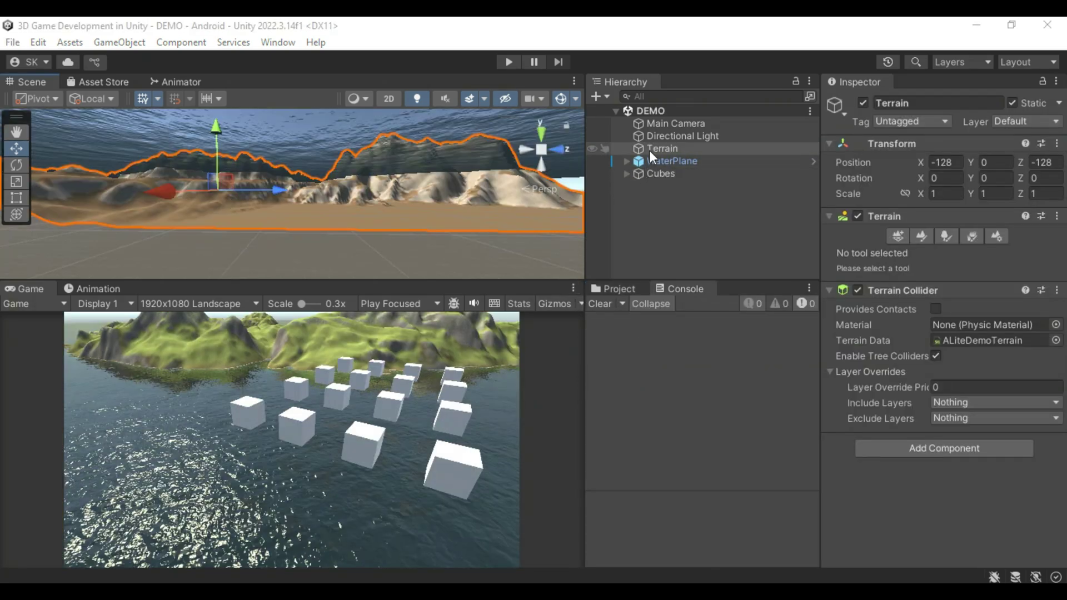
Examine the demo scene's WaterPlane and Terrain objects, framing the terrain and viewing the islands from above the water
left_click(656, 160)
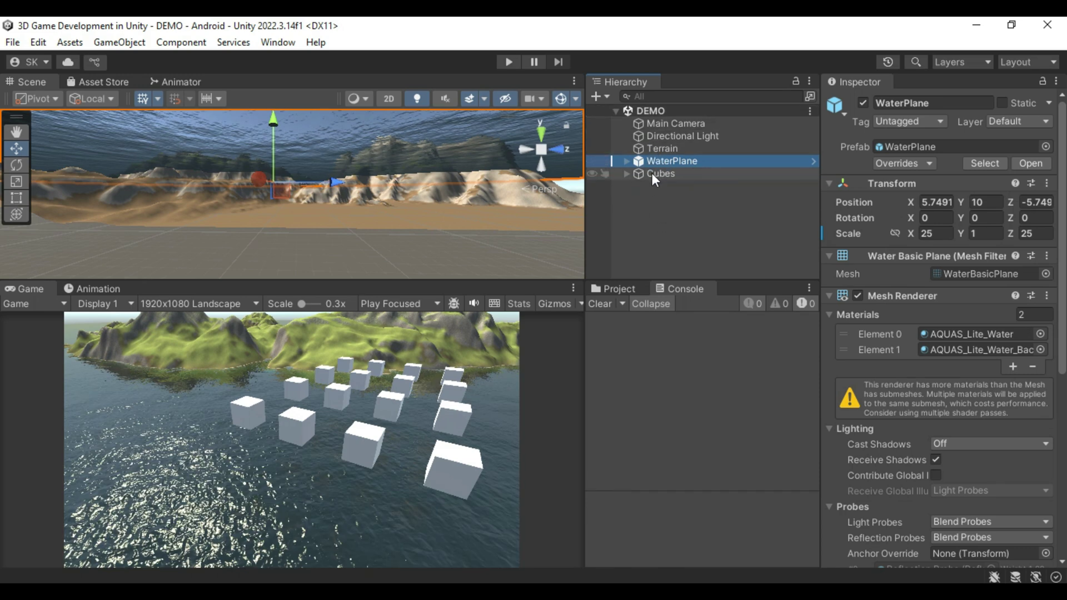
double_click(654, 146)
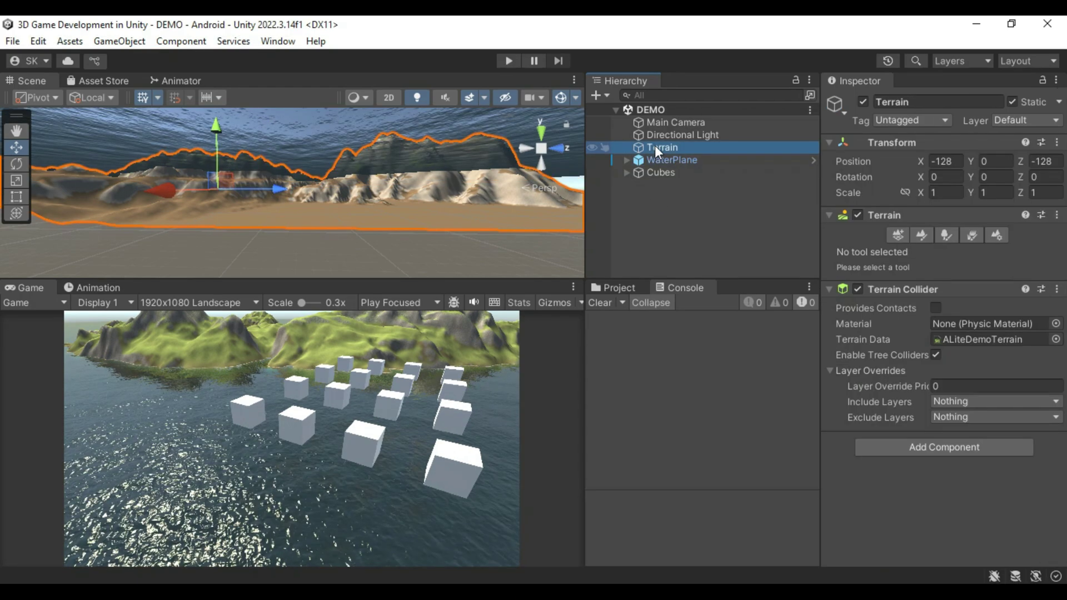
left_click(662, 159)
left_click(334, 195)
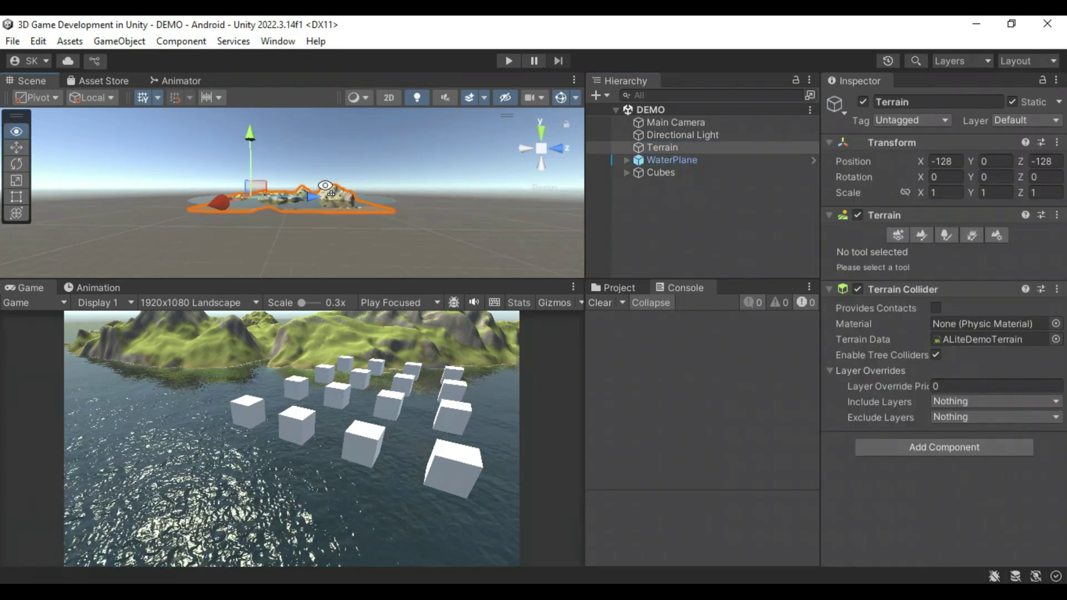
key("w")
right_click_drag(334, 189, 489, 230)
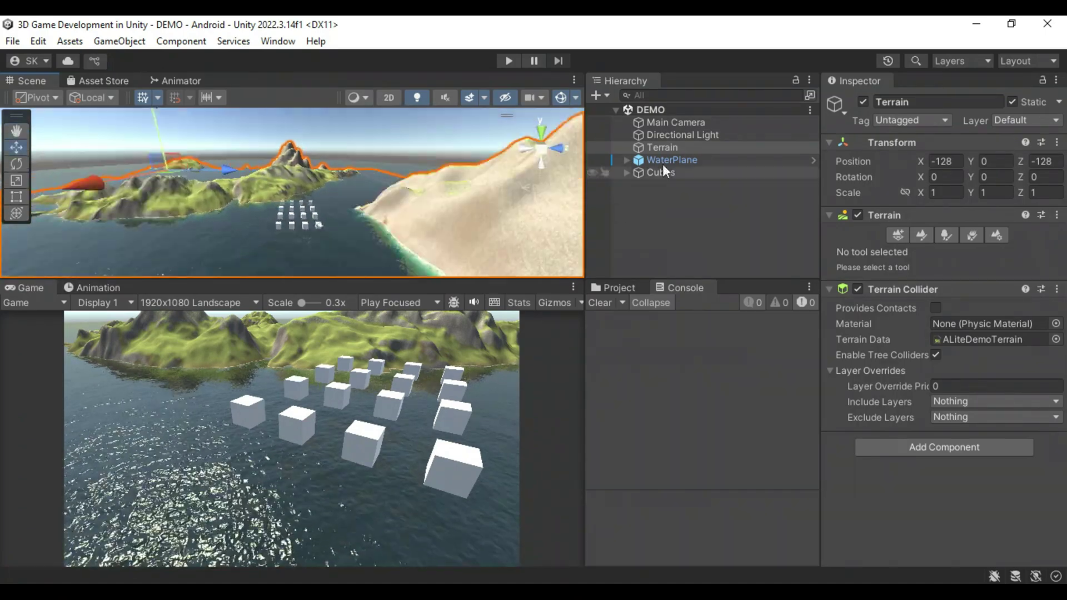
Move the Main Camera over the water to reframe the islands and white cubes, and clear the selection
left_click(675, 123)
mouse_move(349, 215)
left_mouse_down()
mouse_move(362, 205)
mouse_move(348, 206)
left_mouse_up()
left_click_drag(312, 153, 265, 218)
right_click_drag(292, 250, 340, 252)
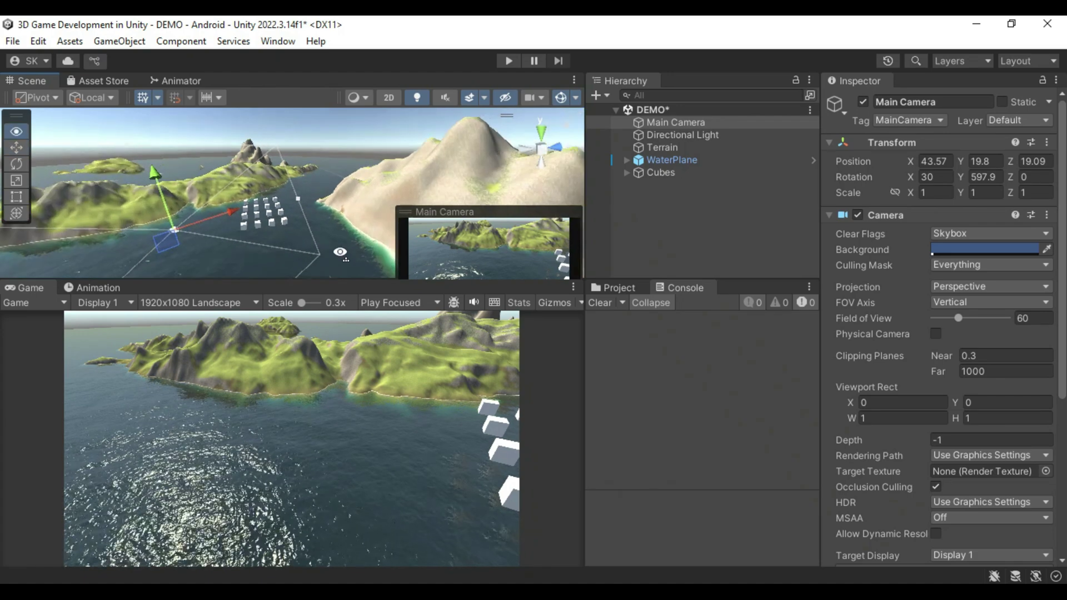
left_click_drag(205, 224, 256, 195)
left_click(655, 219)
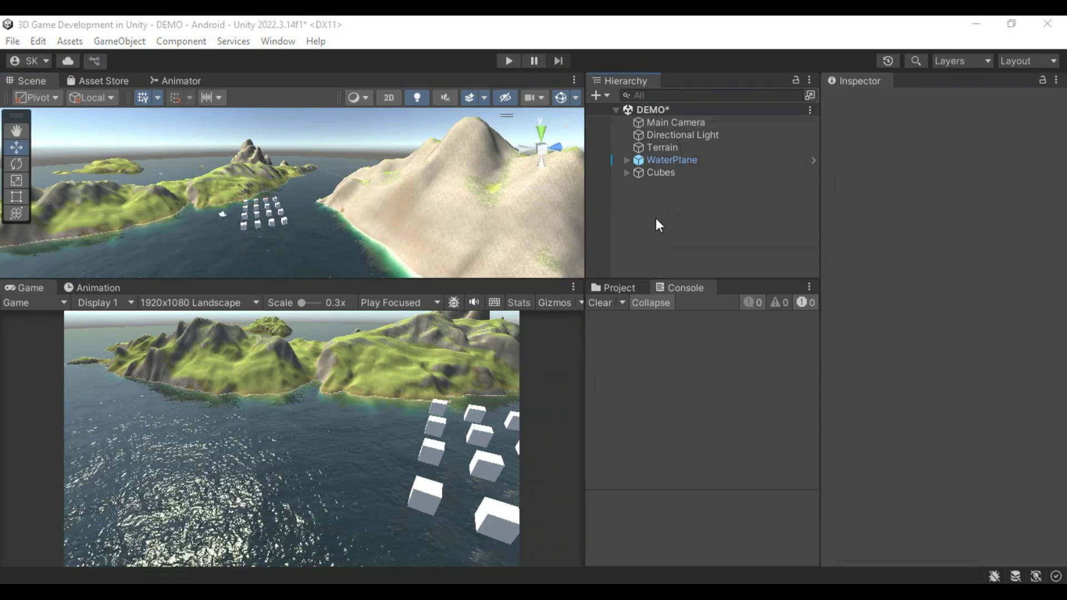
Examine the Terrain's Create Neighbor Terrains tool and the Paint Texture tool's terrain layers and brushes
left_click(665, 148)
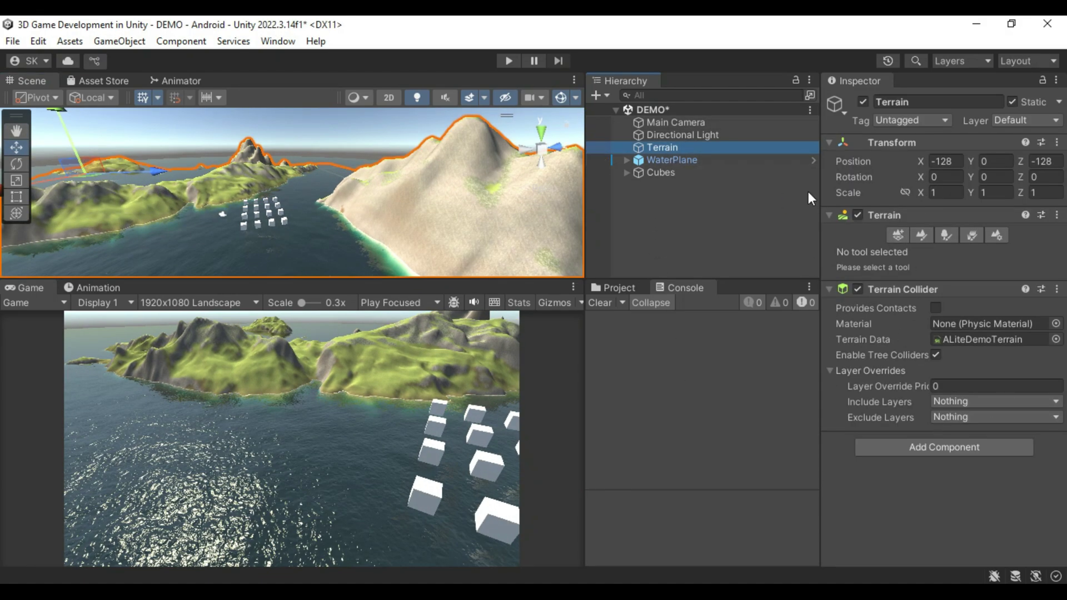
left_click(898, 235)
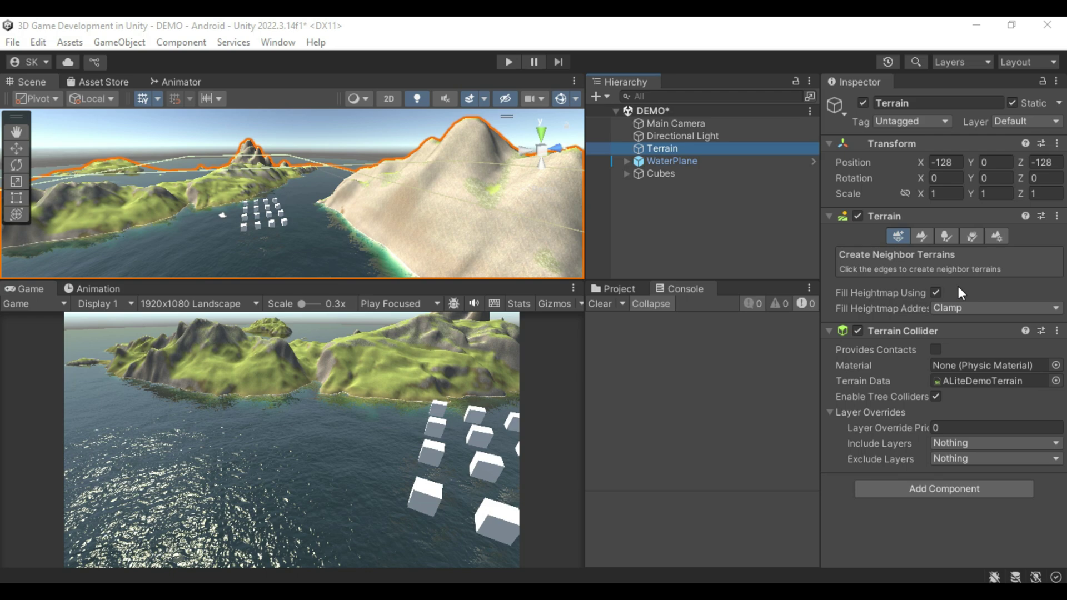
key("w")
left_click(923, 234)
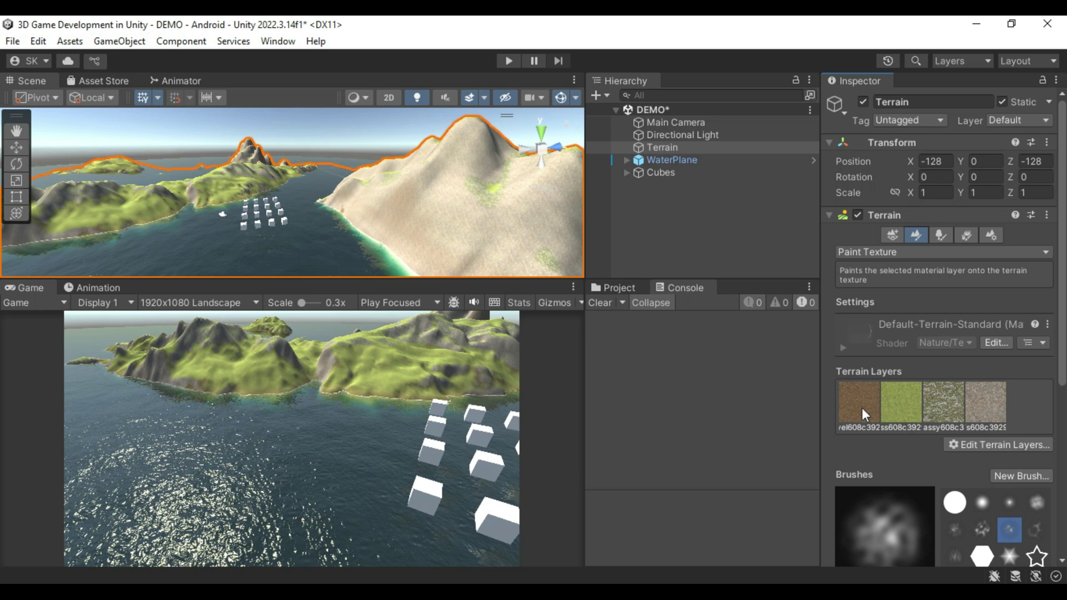
scroll(912, 389, "down", 2)
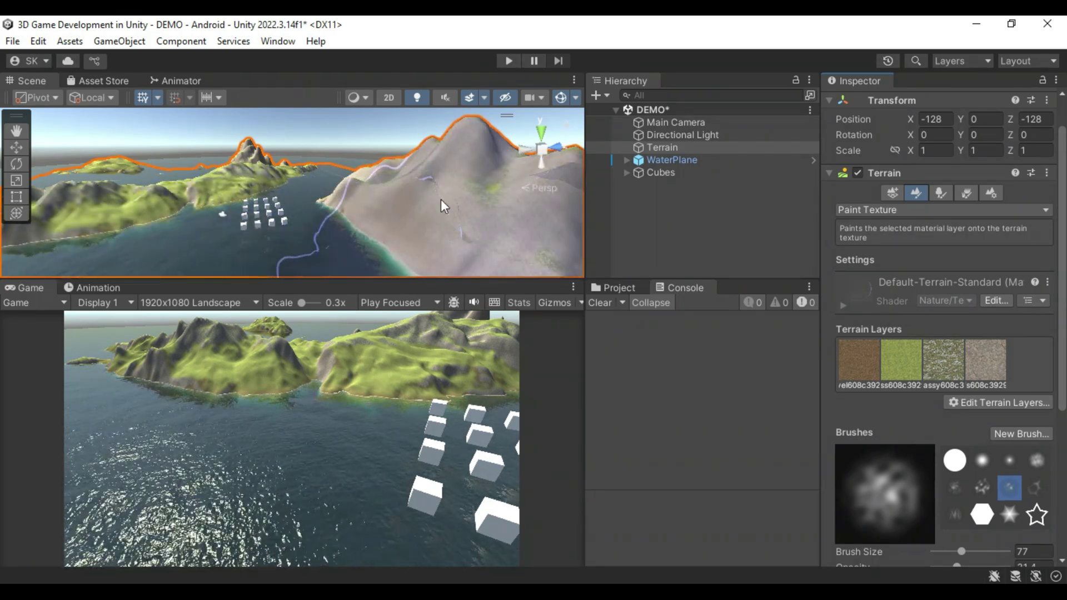
Examine the WaterPlane's two AQUAS Lite water materials, its Mesh Renderer settings and its Reflection component
left_click(652, 158)
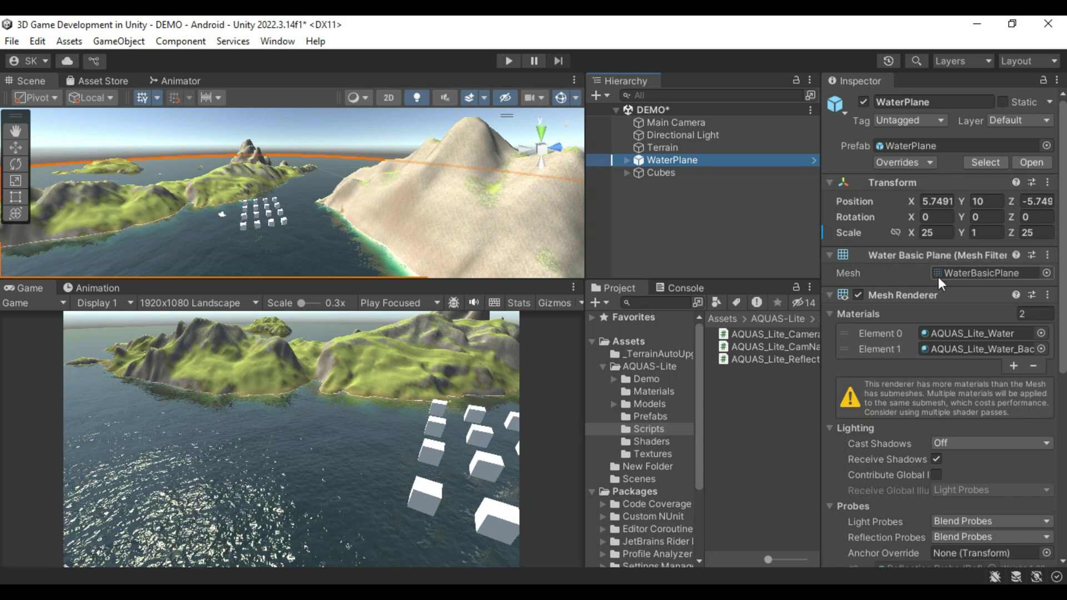
scroll(934, 258, "down", 2)
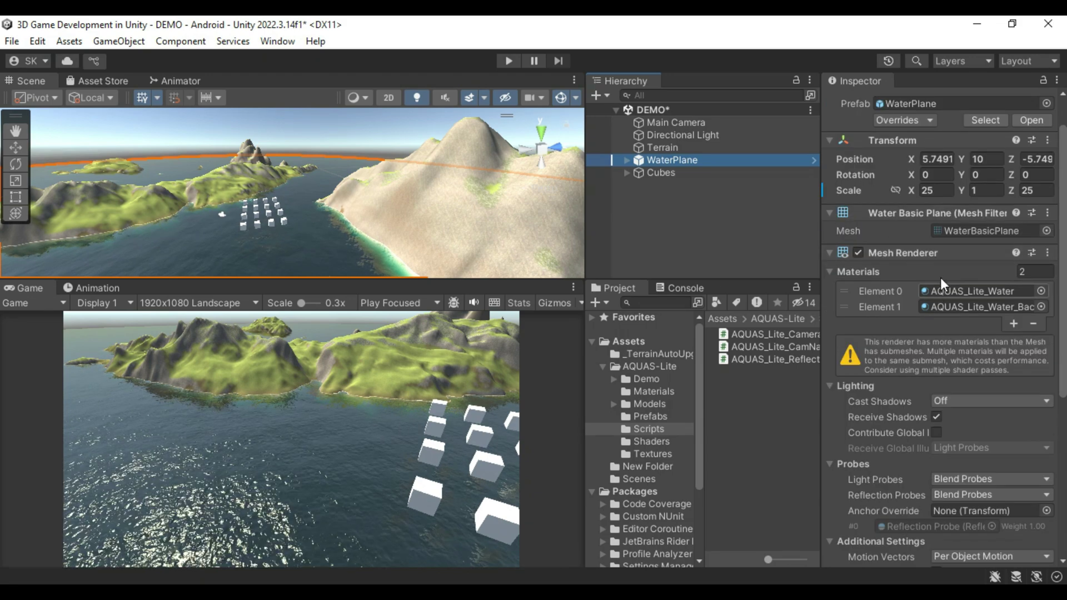
left_click(987, 292)
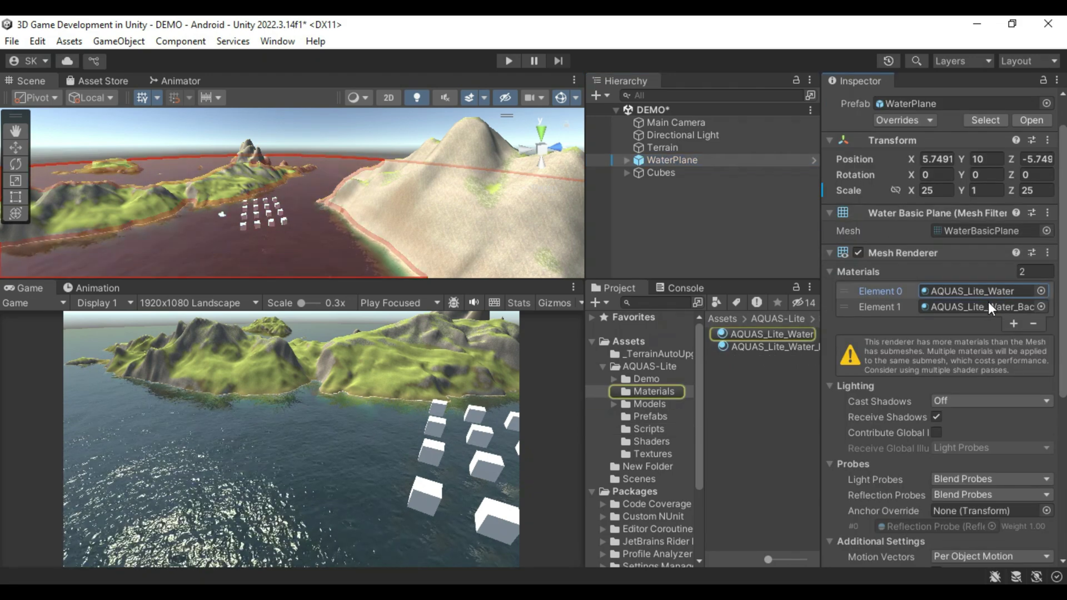
left_click(978, 305)
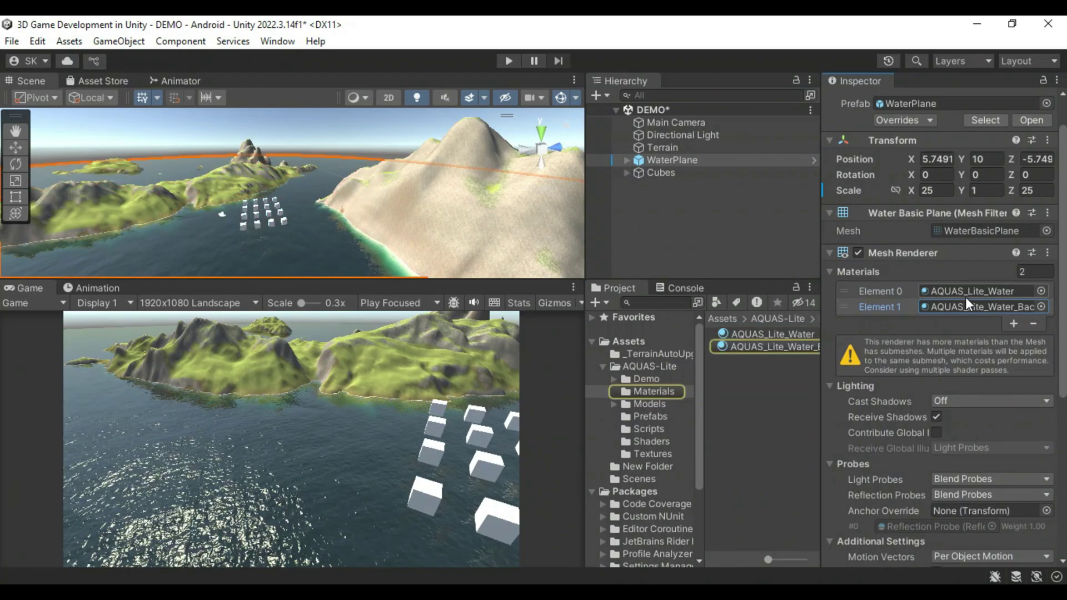
scroll(947, 265, "down", 1)
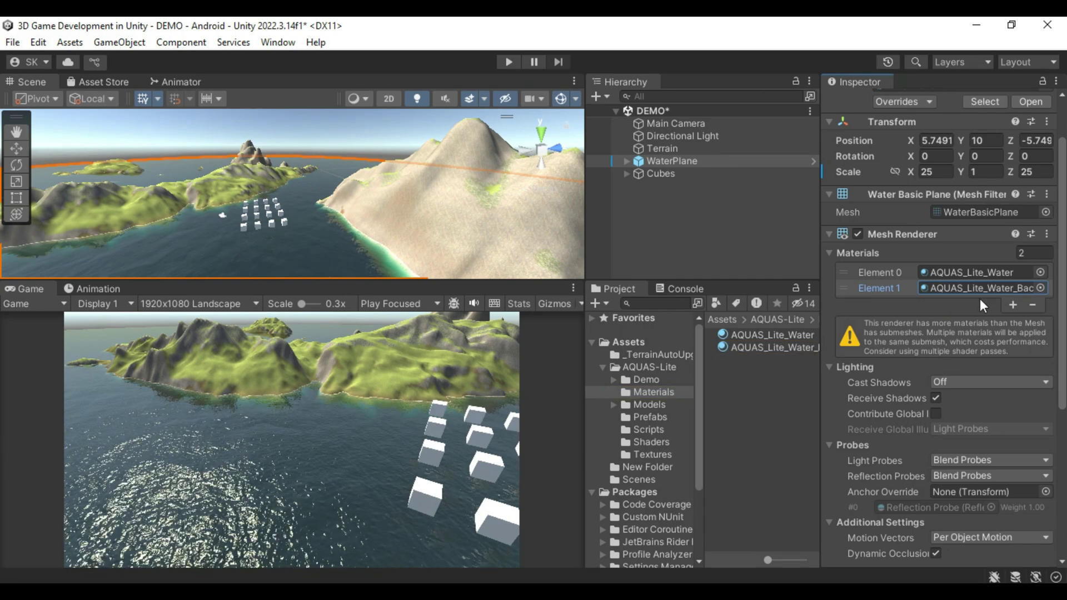
scroll(944, 271, "down", 4)
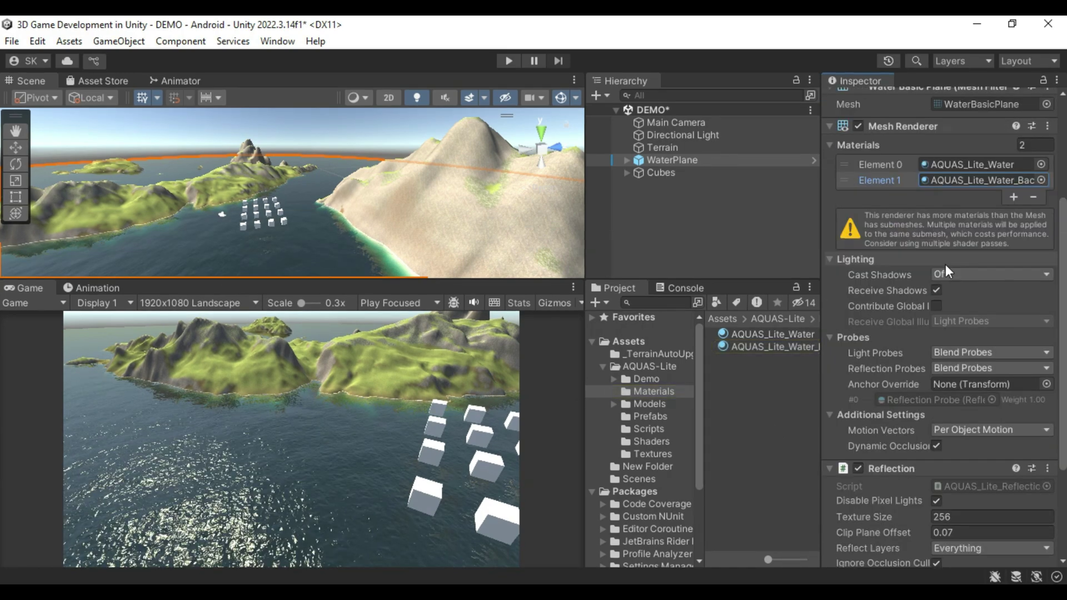
scroll(945, 265, "down", 5)
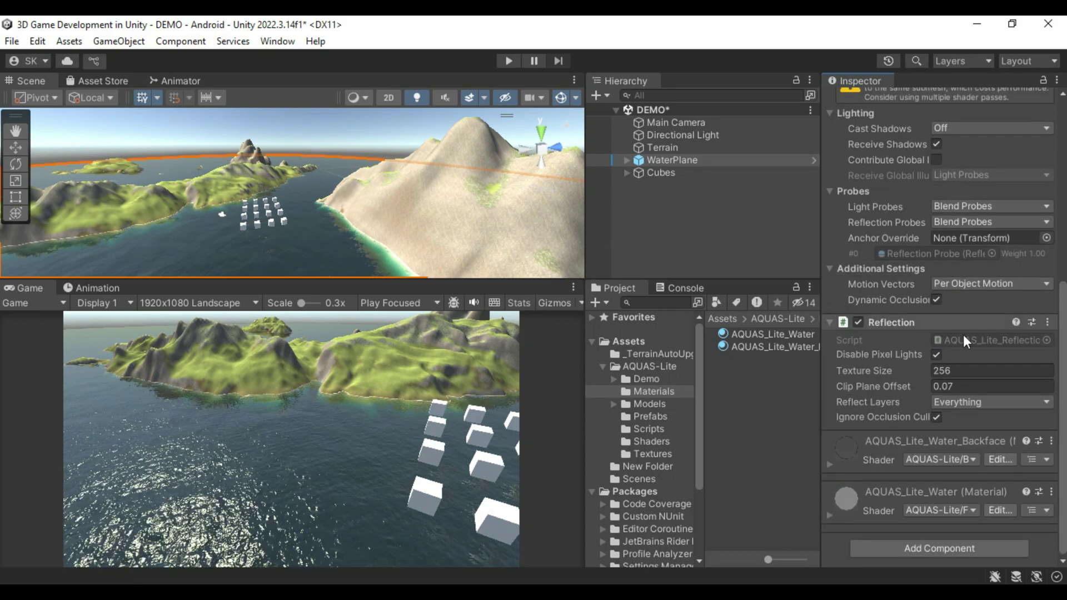
Open the Reflection component's script in Visual Studio, read through its code and return to Unity
double_click(995, 342)
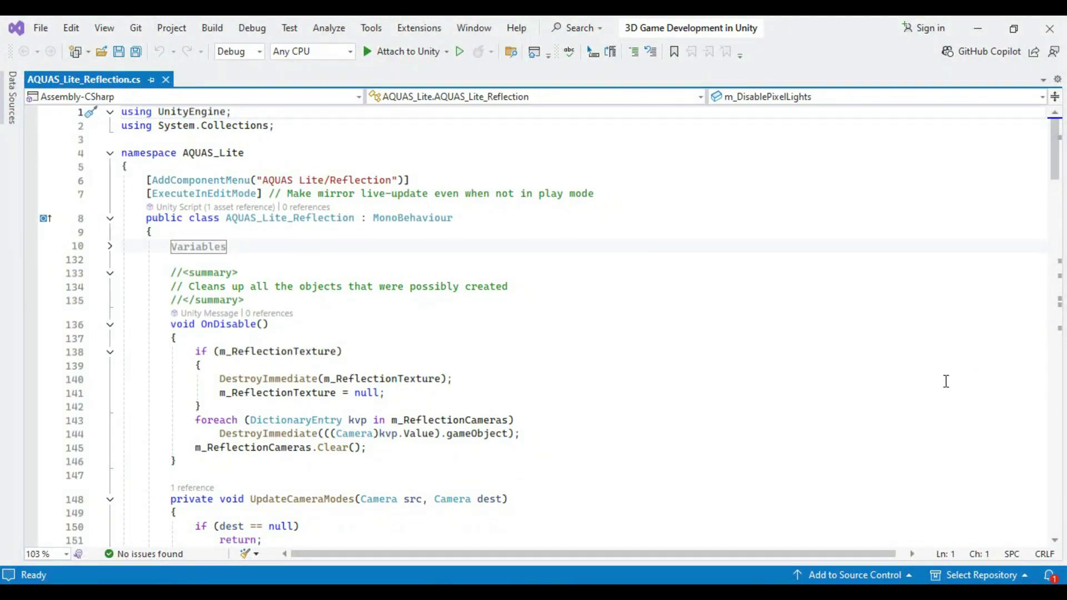
scroll(379, 272, "down", 4)
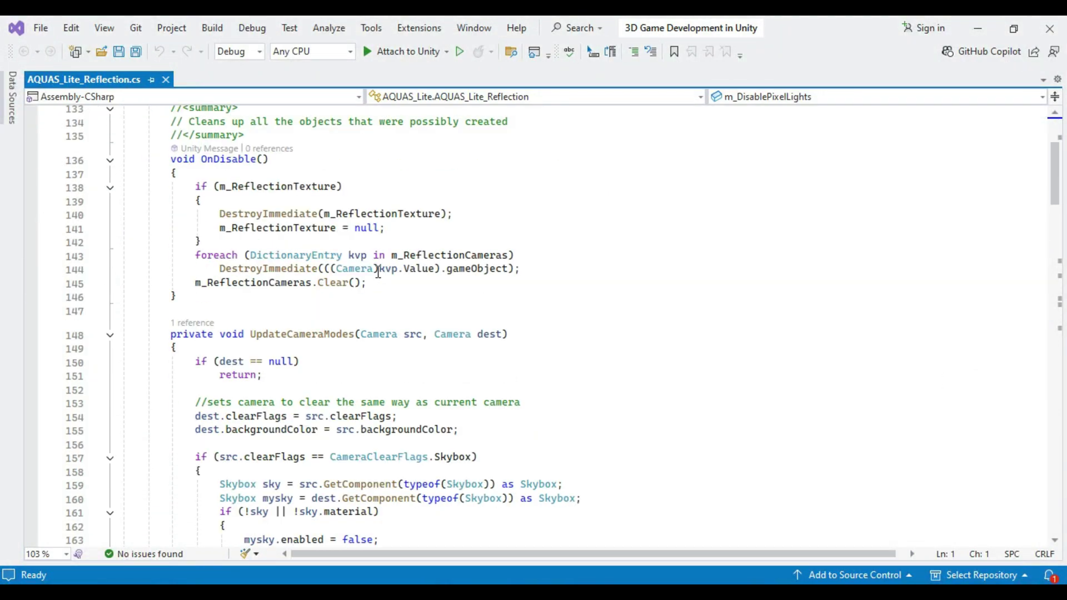
scroll(408, 345, "down", 18)
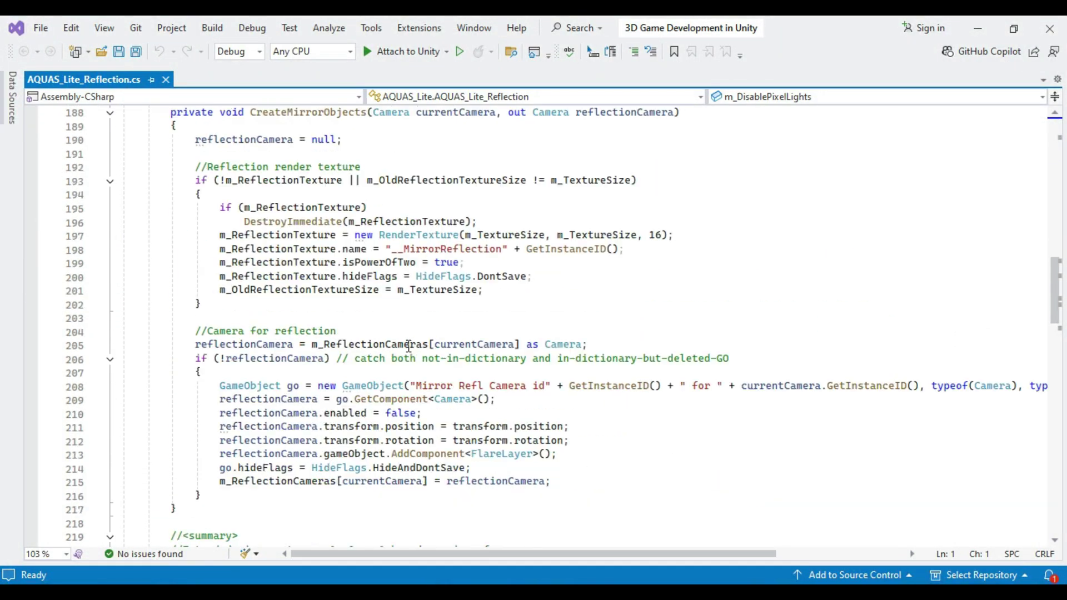
scroll(409, 345, "down", 20)
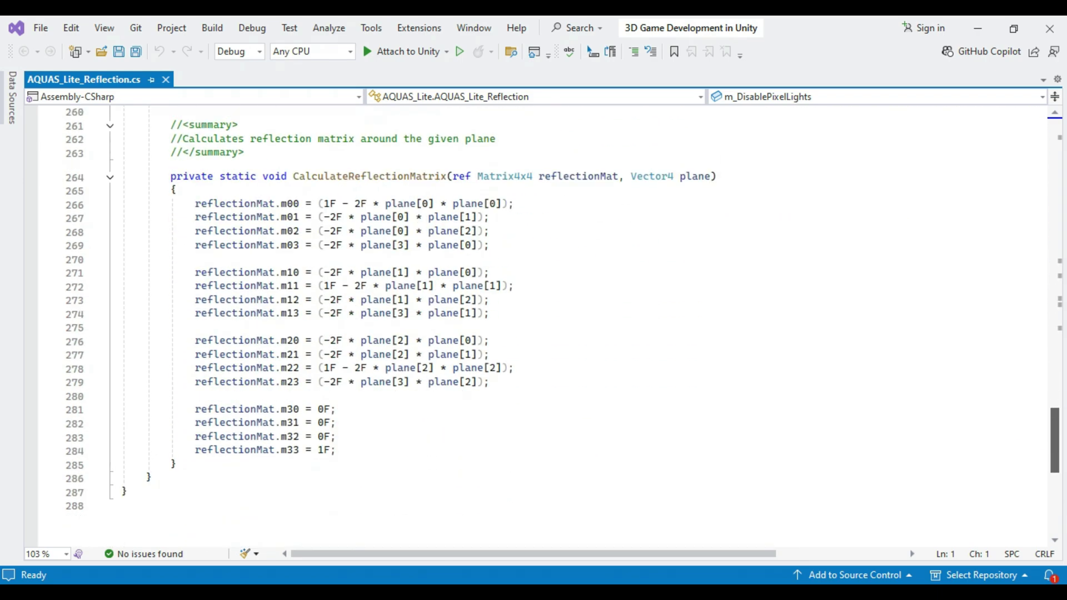
scroll(1064, 439, "down", 4)
scroll(1064, 439, "up", 8)
scroll(1064, 439, "up", 20)
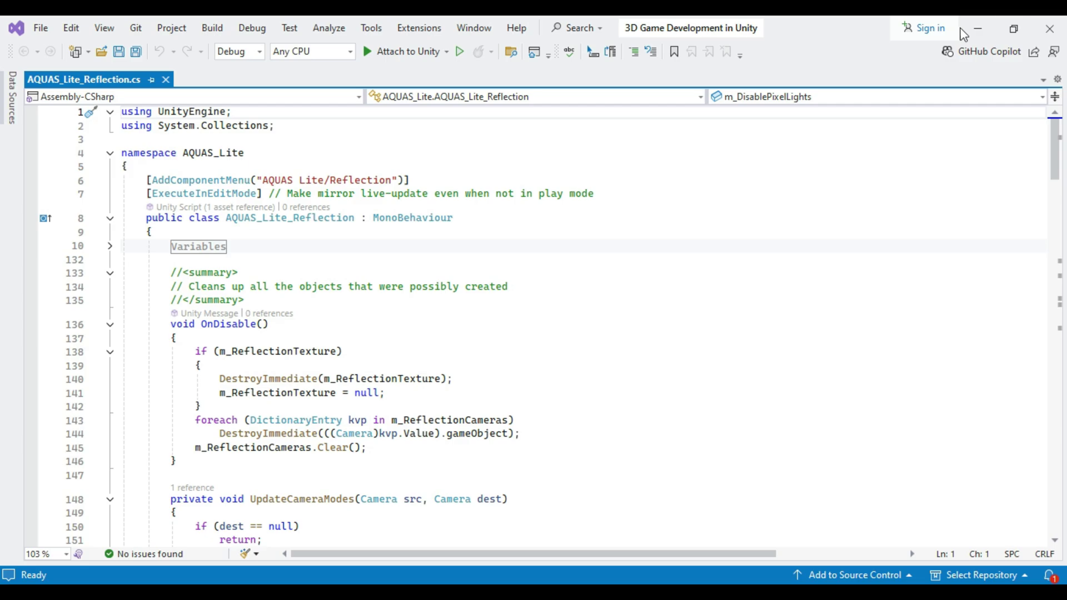
left_click(977, 29)
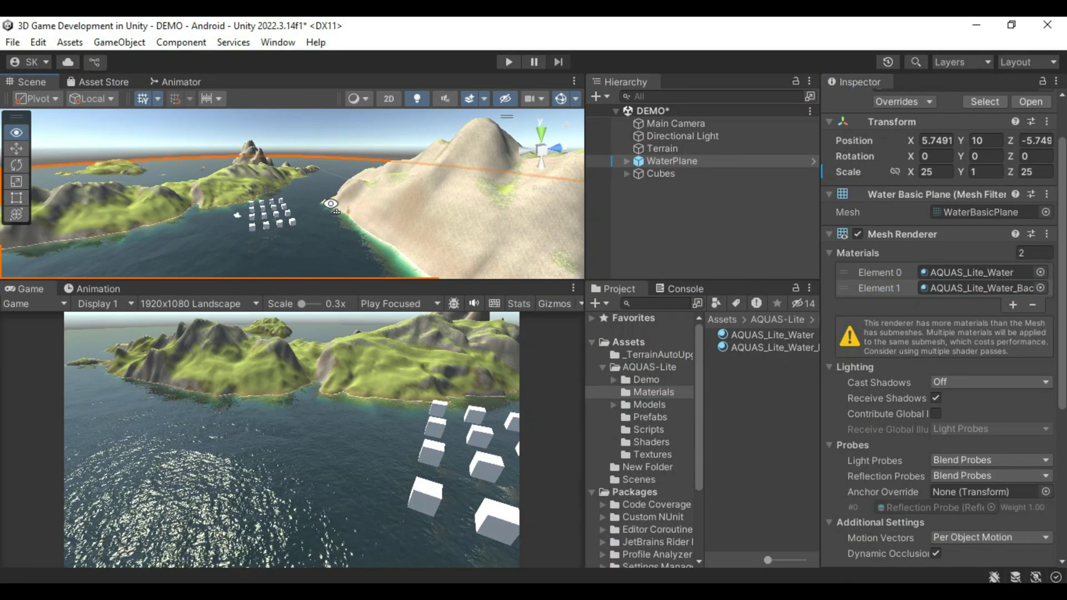
Set the Texture Shape of the sky image in the Scenes folder to Cube and apply the import settings
right_click_drag(330, 204, 186, 190)
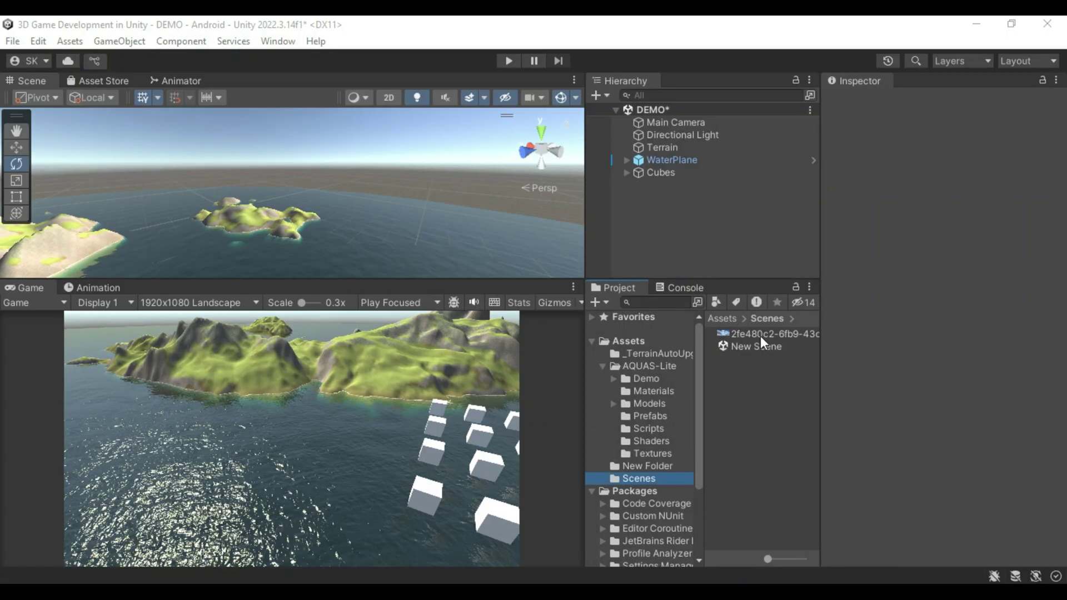
left_click(762, 332)
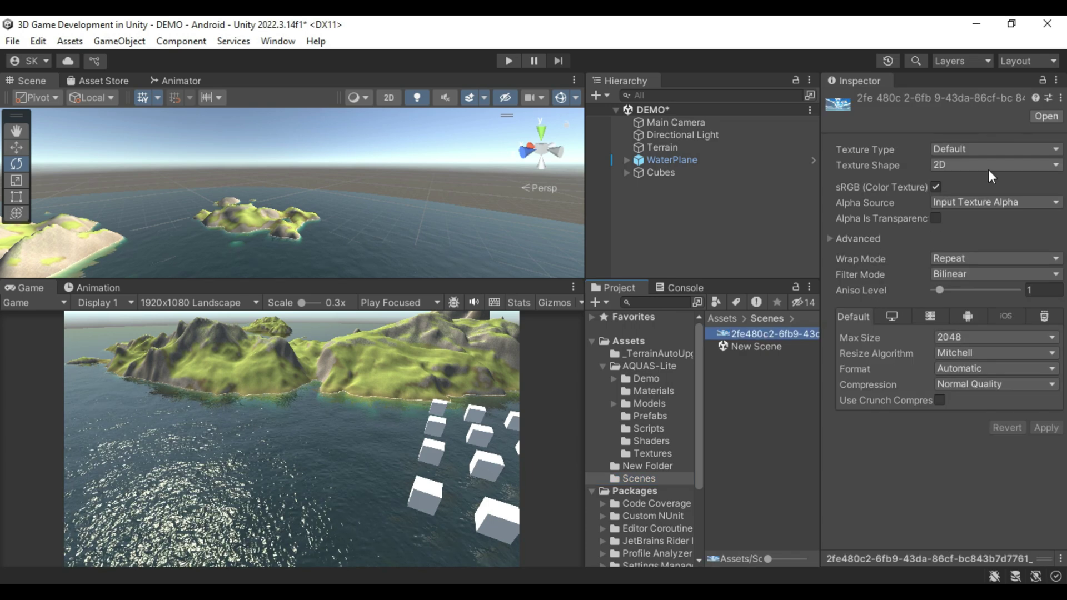
left_click(986, 164)
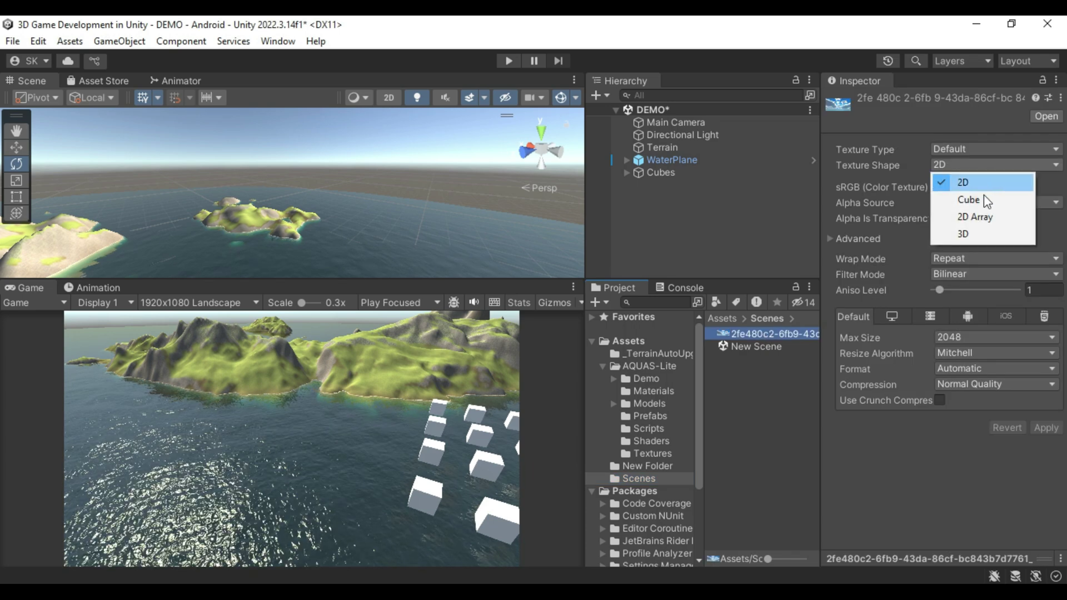
left_click(969, 200)
left_click(1048, 481)
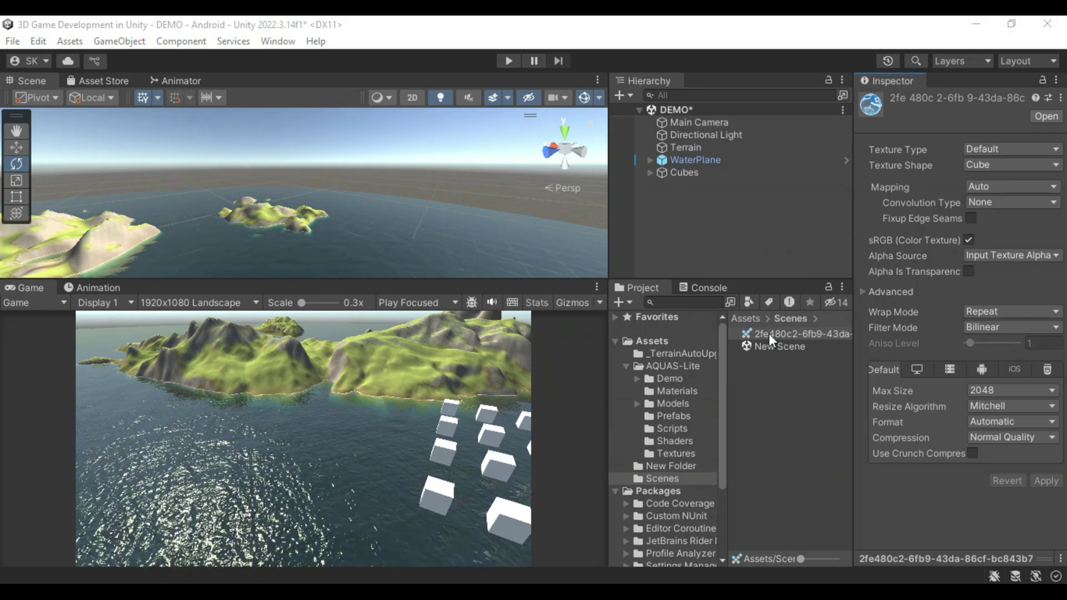
Assign the sky cube texture as the scene's skybox and look around at the clouds above the islands
left_click_drag(769, 333, 475, 182)
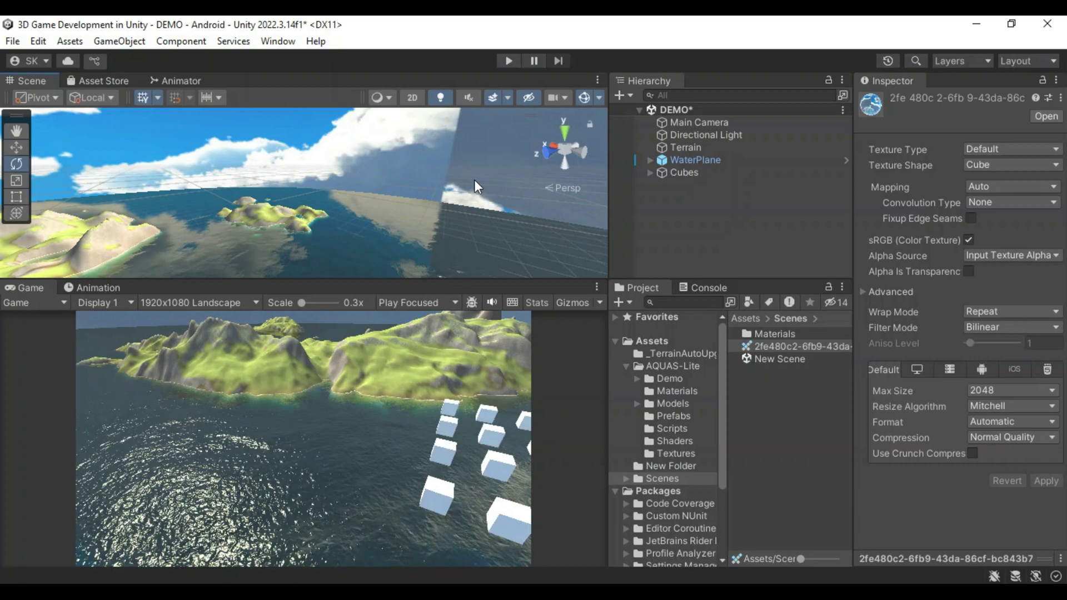
right_click_drag(475, 179, 544, 105)
right_click(531, 113)
right_click_drag(341, 157, 313, 166)
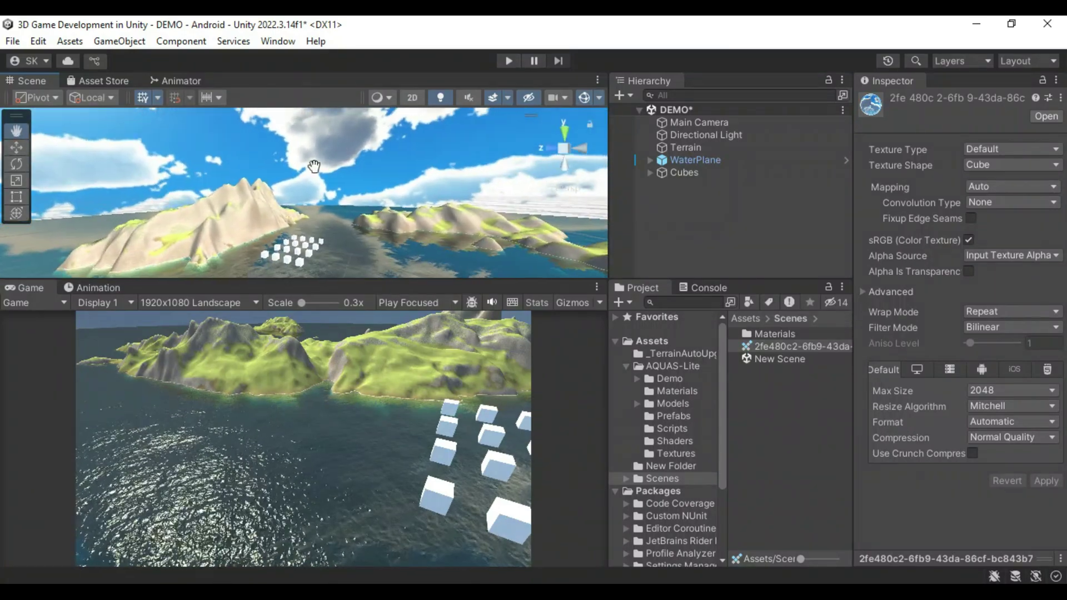
Focus on the Main Camera and move it to reframe the cubes and island shoreline under the new sky
left_click(696, 123)
double_click(695, 124)
left_click(18, 147)
left_click_drag(309, 158, 410, 143)
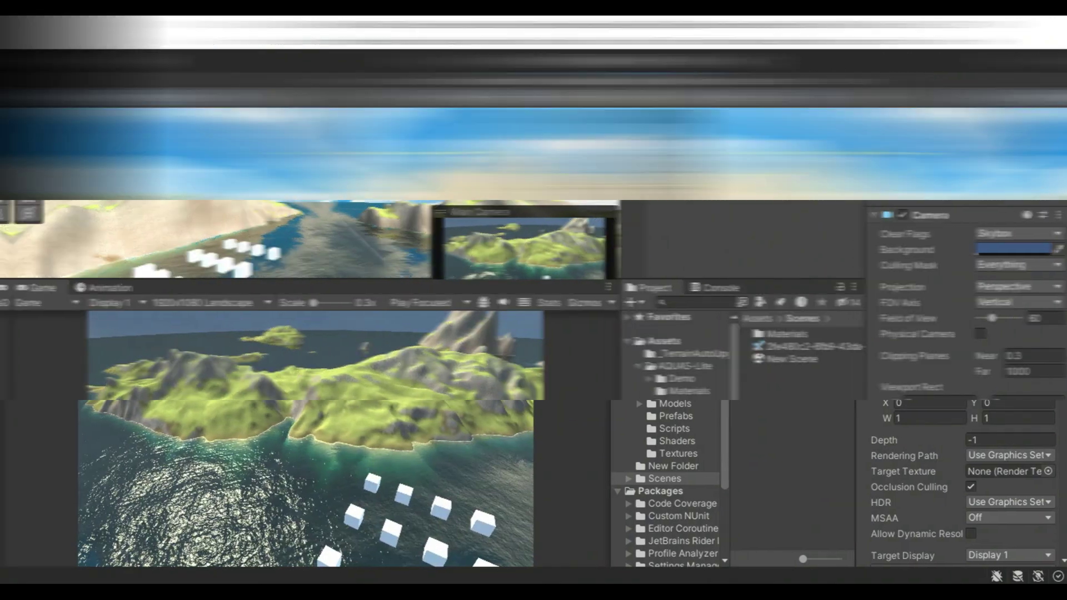